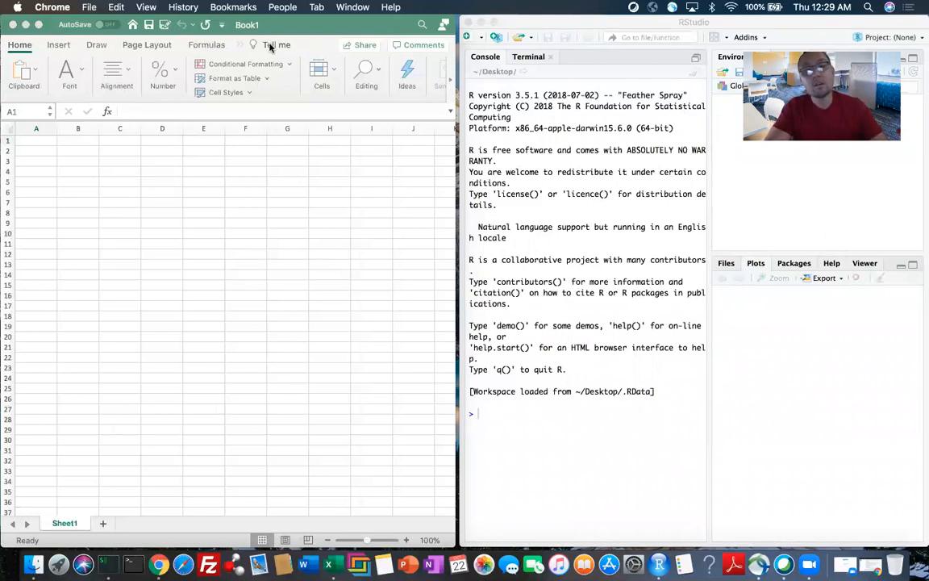
- Enter the column headers Cats, Dogs and Fish in cells B1 to D1
click(46, 139)
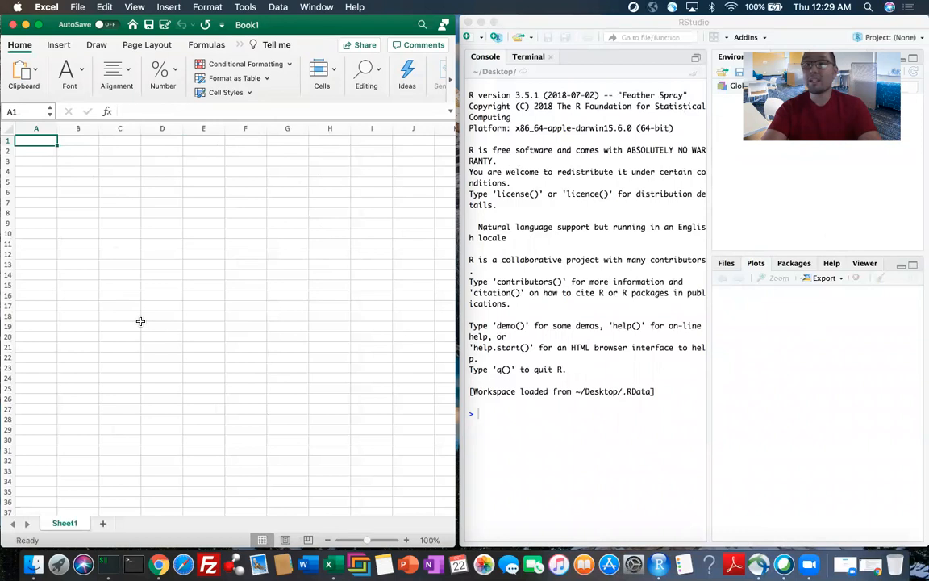
key(Tab)
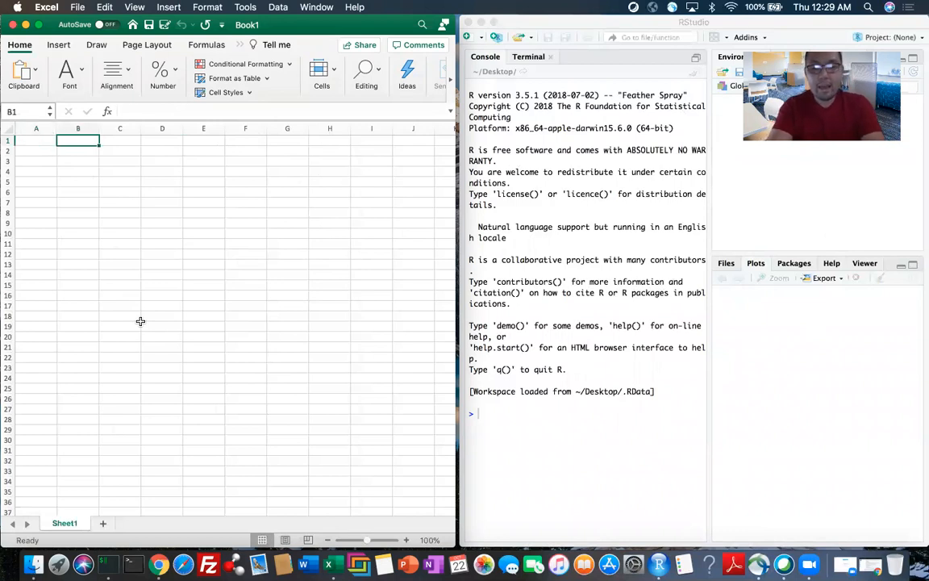
text(cat)
key(Tab)
text(D)
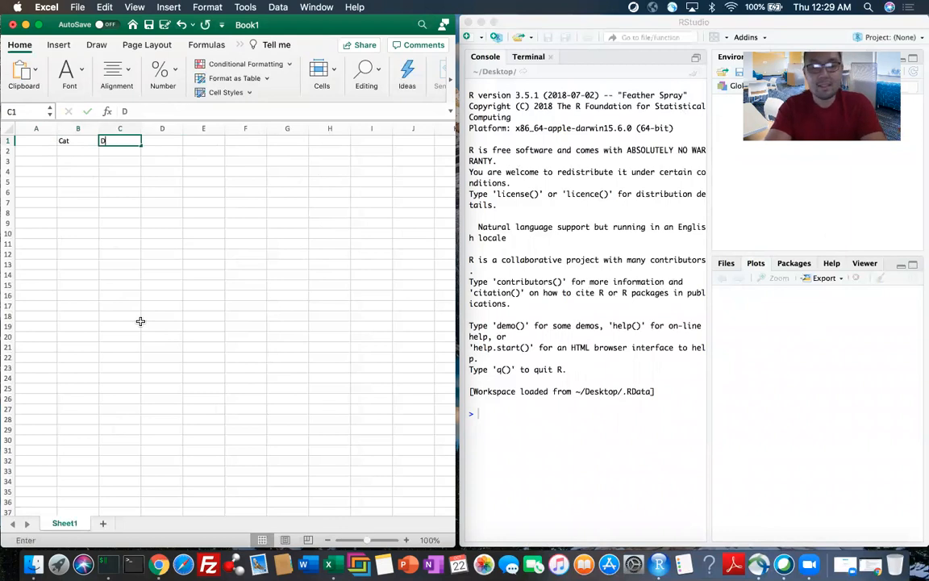
text(og)
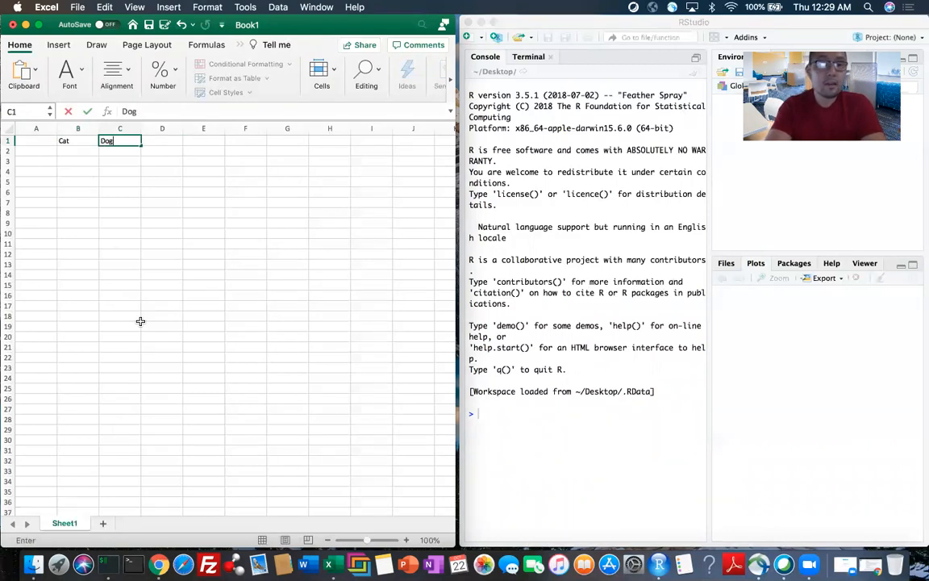
text(s)
key(shift+Tab)
text(Cats)
key(Tab)
key(Tab)
text(Fish)
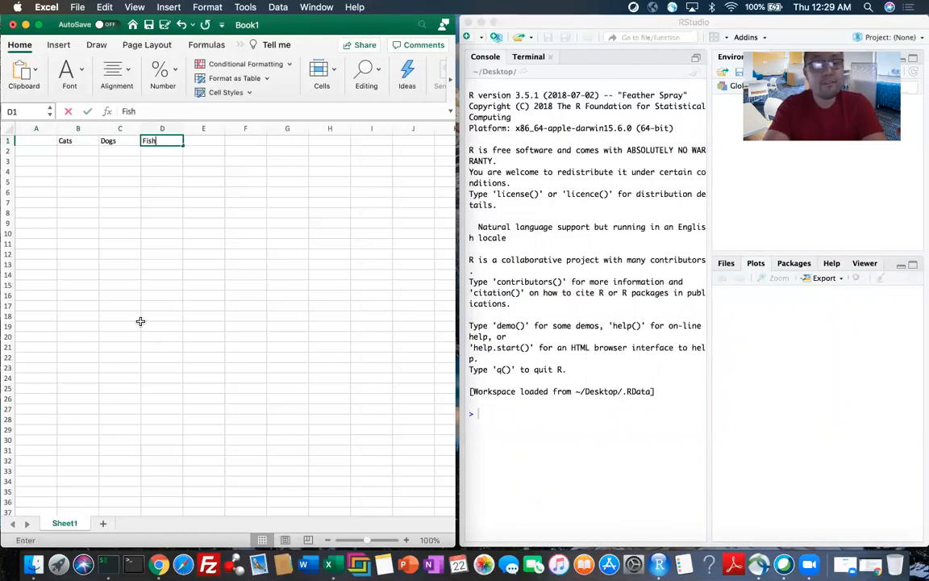
key(Return)
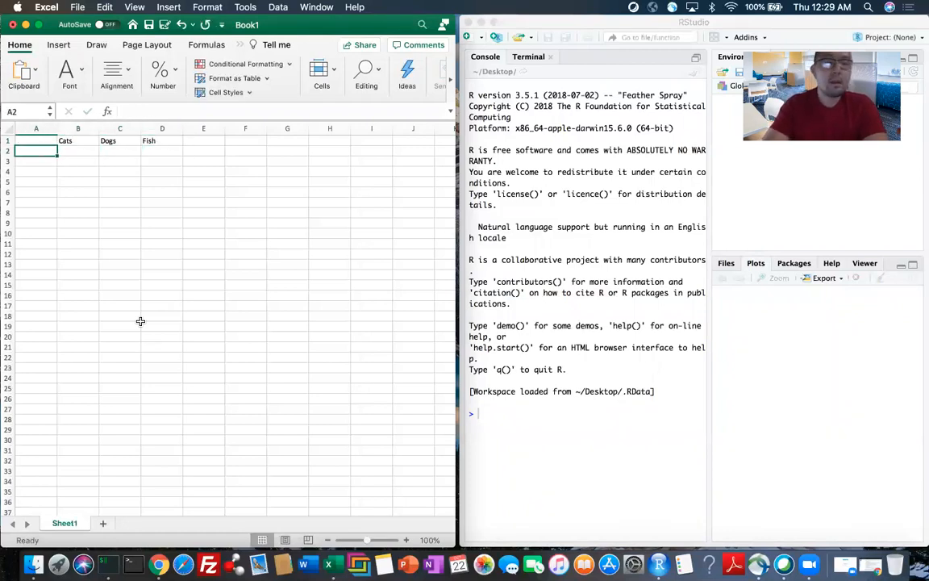
- Enter the row labels LA, SD, SF and OAK in cells A2 to A5
text(LA)
key(Return)
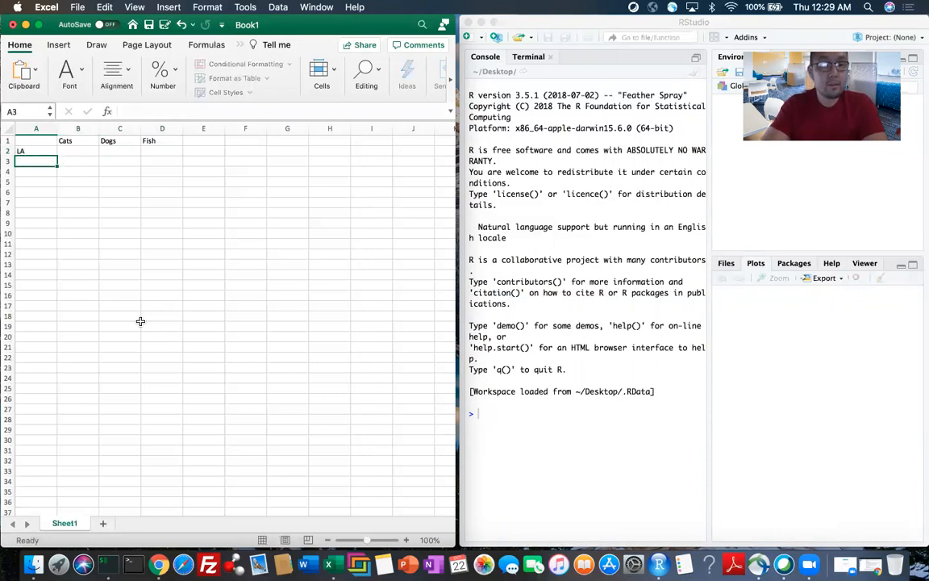
text(SD)
key(Return)
text(SF)
key(Return)
text(OAK)
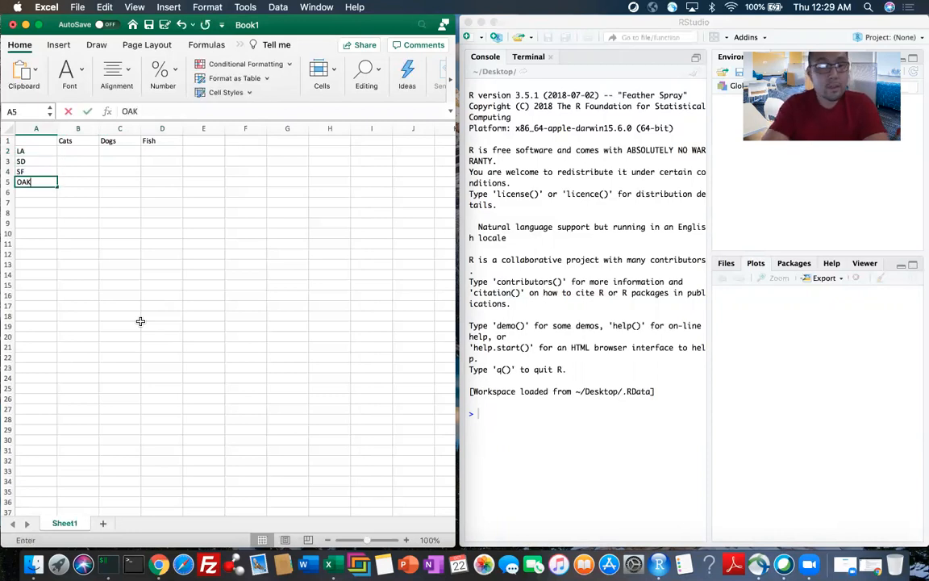
key(Tab)
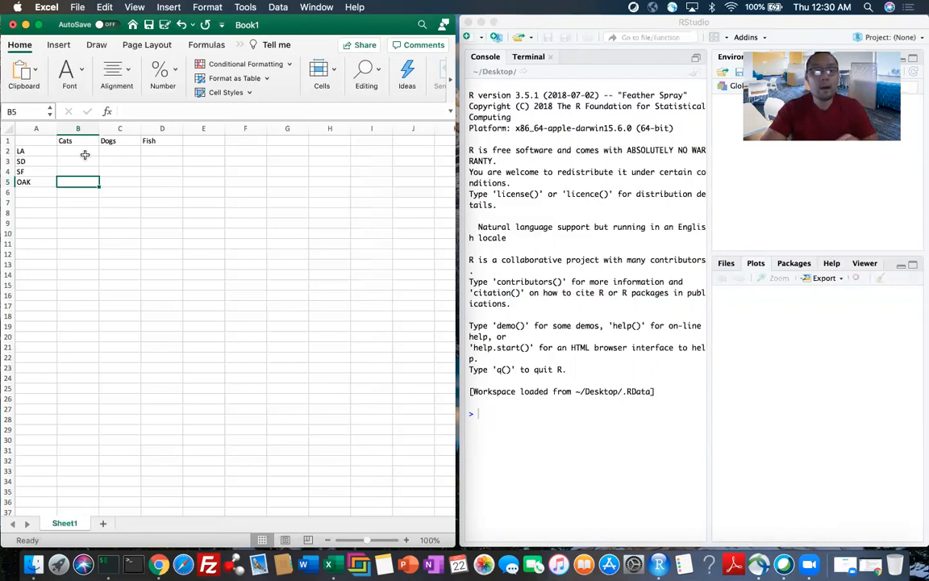
click(48, 142)
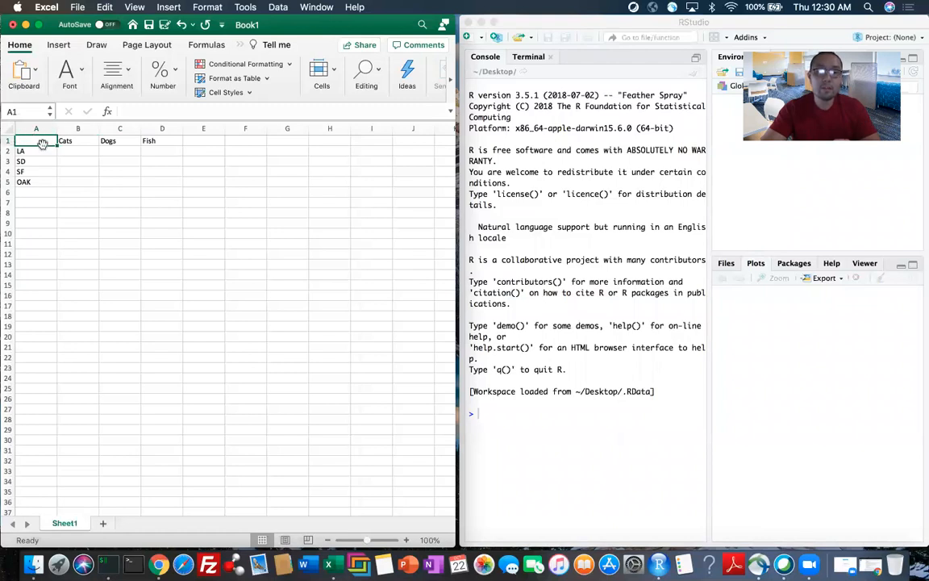
click(102, 172)
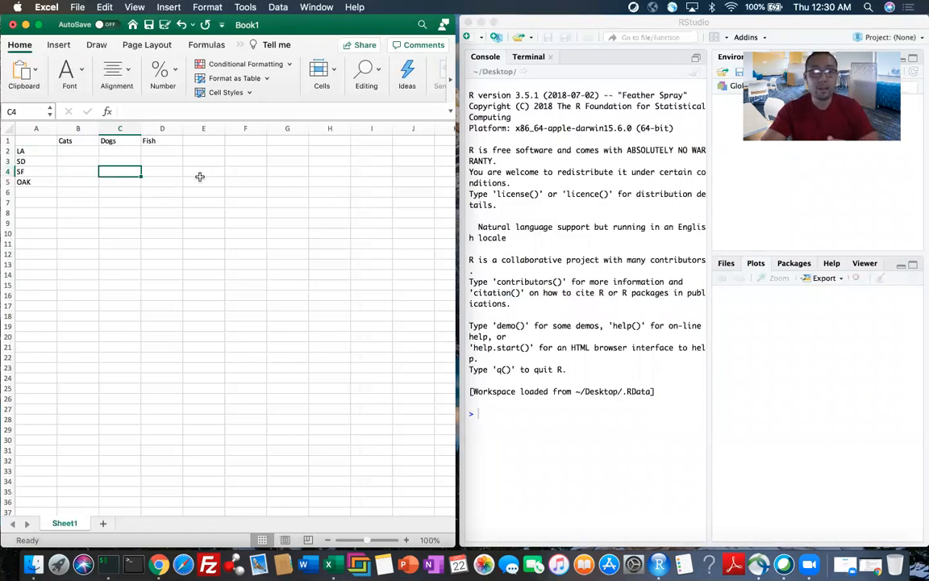
click(236, 180)
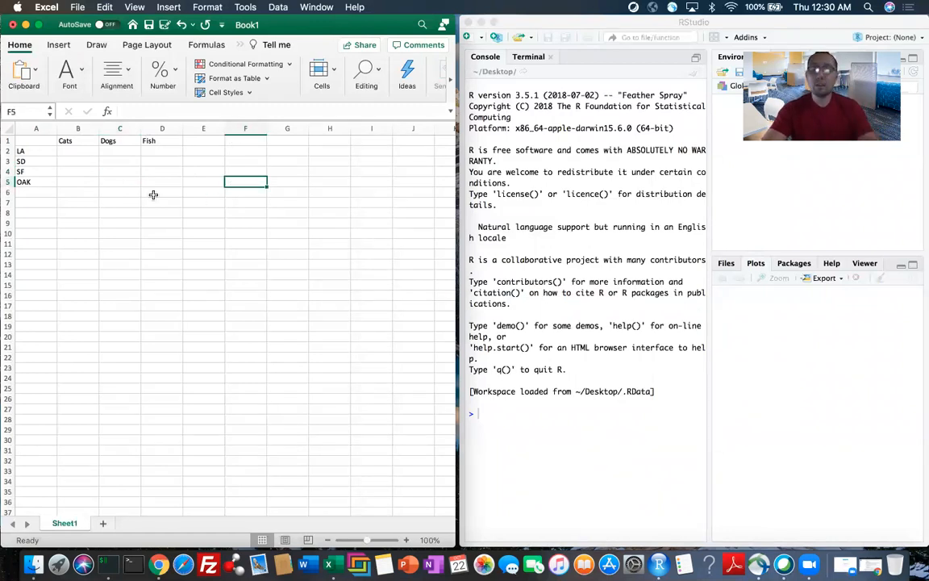
- Fill the Cats column, cells B2 to B5, with the values 12, 15, 14 and 58
click(71, 150)
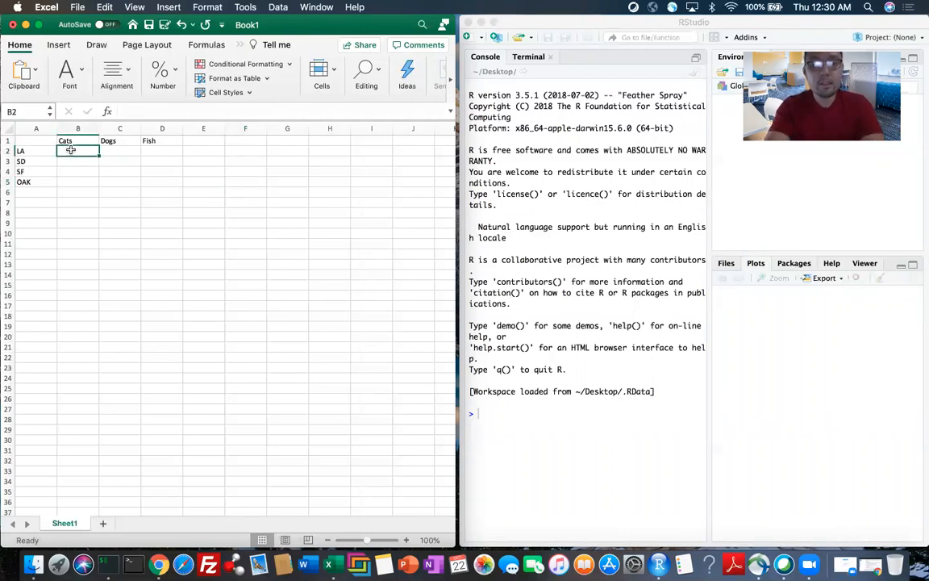
text(12)
key(Return)
text(15)
key(Return)
text(14)
key(Return)
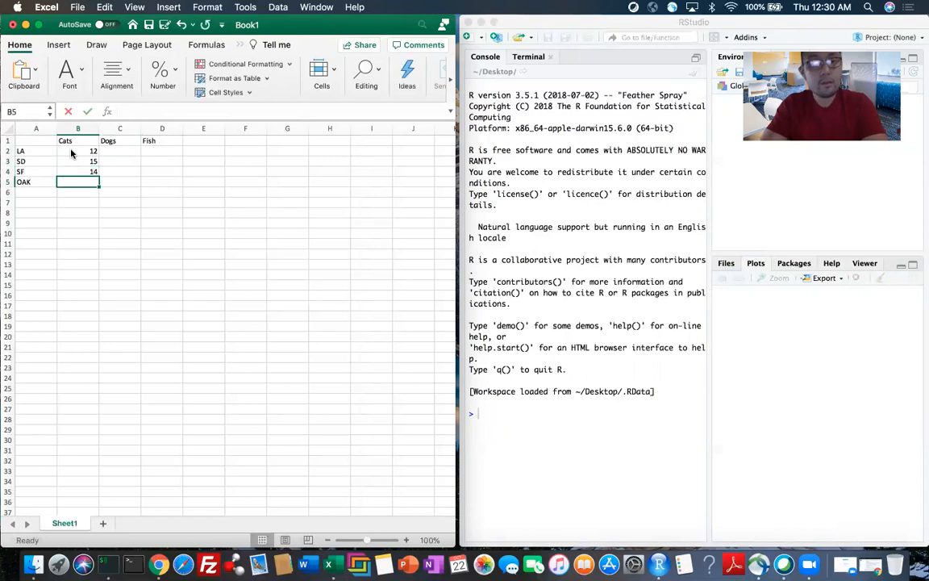
text(58)
key(Right)
- Fill the Dogs column, cells C2 to C5, with the values 39, 29, 32 and 40
key(Up)
key(Up)
key(Up)
text(39)
key(Return)
text(29)
key(Return)
text(32)
key(Return)
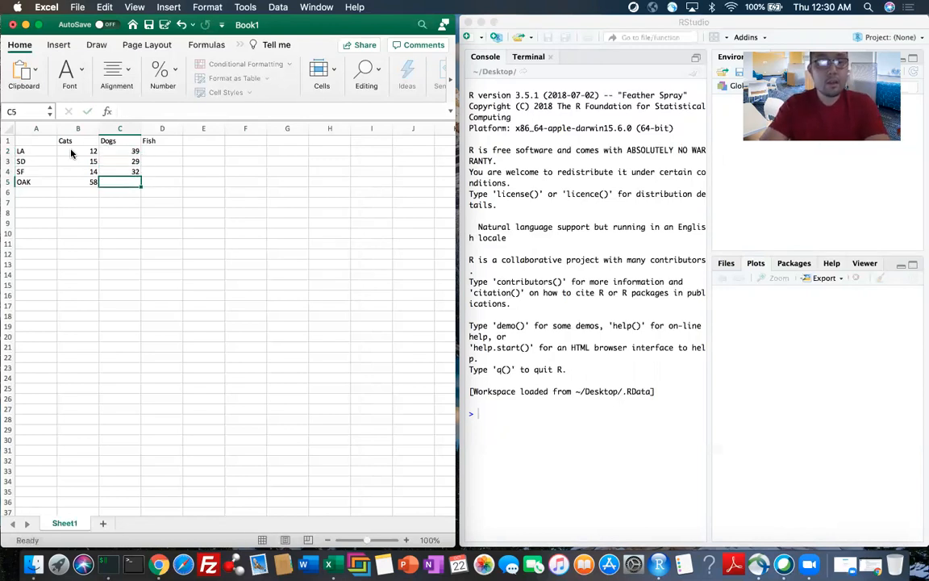
text(40)
key(Tab)
- Fill the Fish column, cells D2 to D5, with the values 92, 18, 16 and 35
key(Up)
key(Up)
key(Up)
text(92)
key(Return)
text(18)
key(Return)
text(16)
key(Return)
text(35)
key(Return)
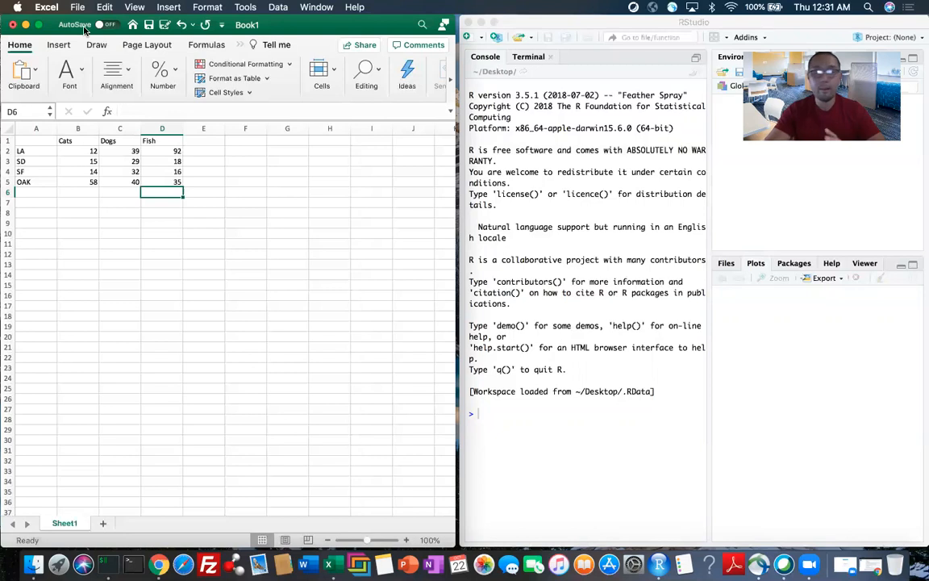
- Save the workbook on the Desktop as animals in the Comma Separated Values (.csv) format
click(75, 8)
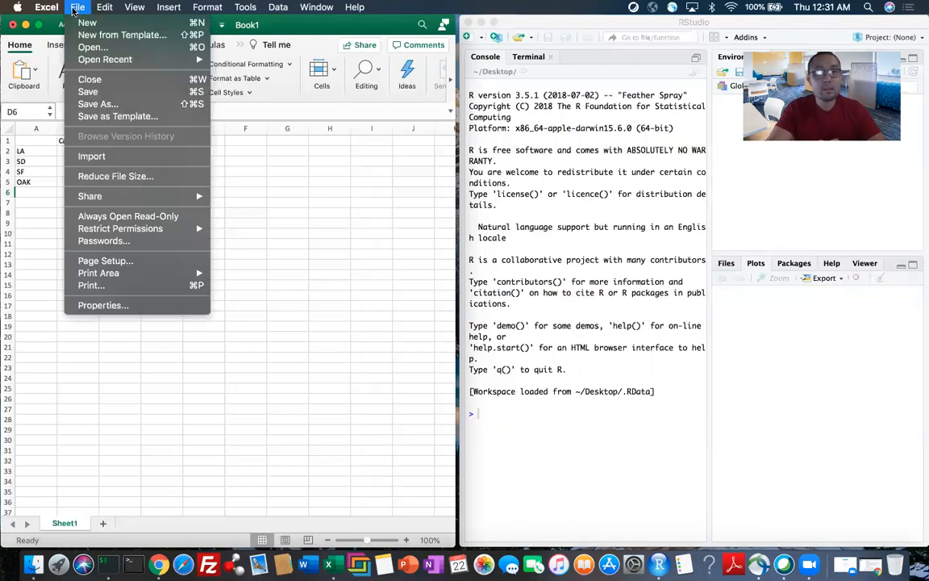
click(122, 104)
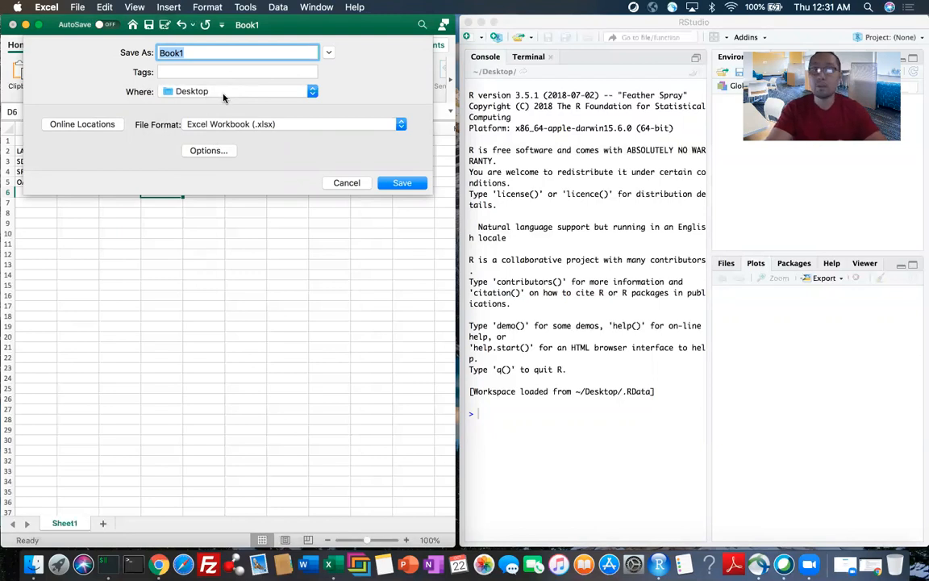
click(402, 125)
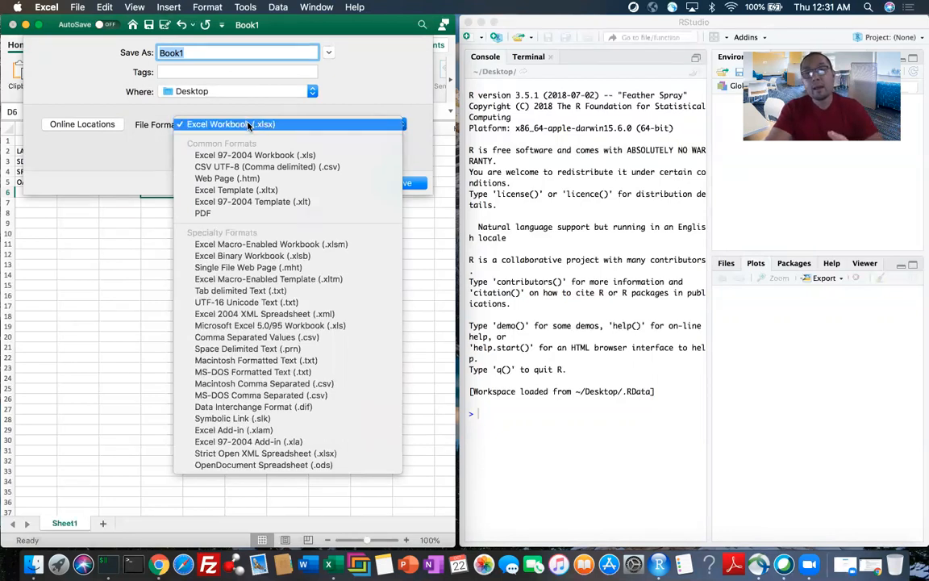
click(198, 53)
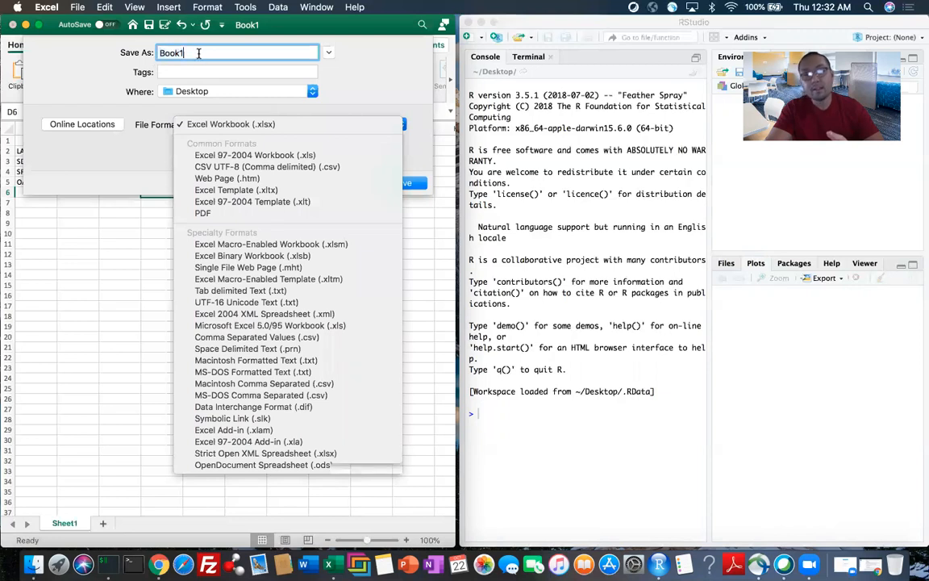
key(BackSpace)
key(BackSpace)
key(BackSpace)
key(BackSpace)
key(BackSpace)
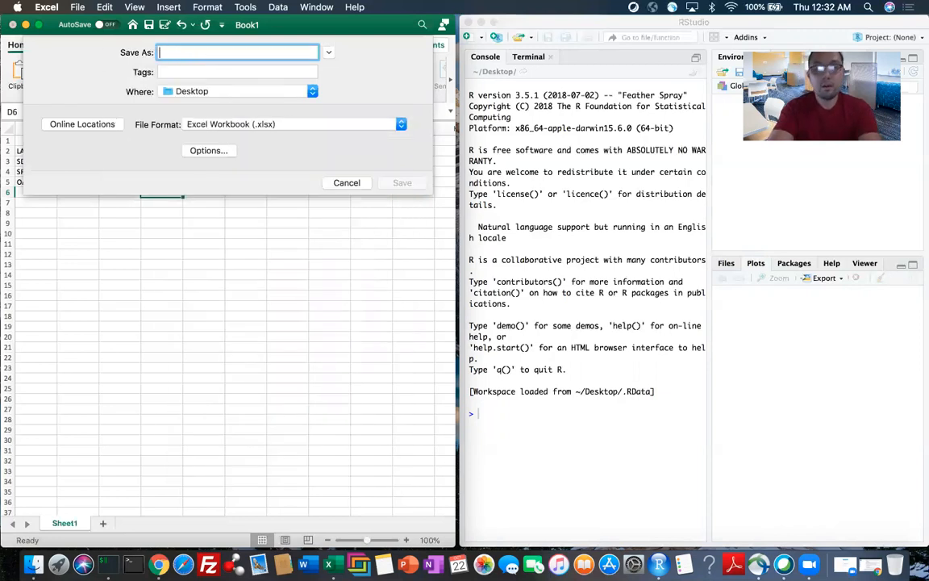
text(animals)
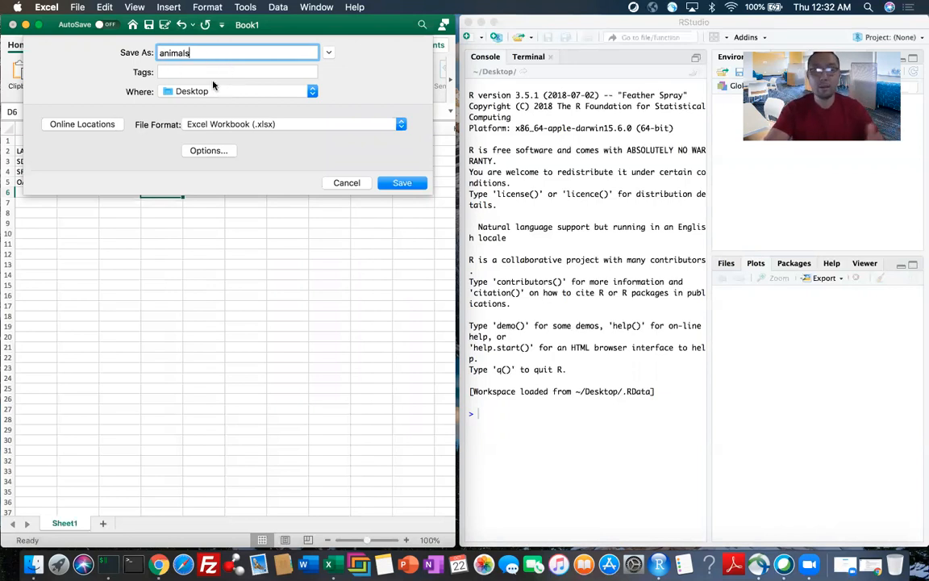
click(278, 125)
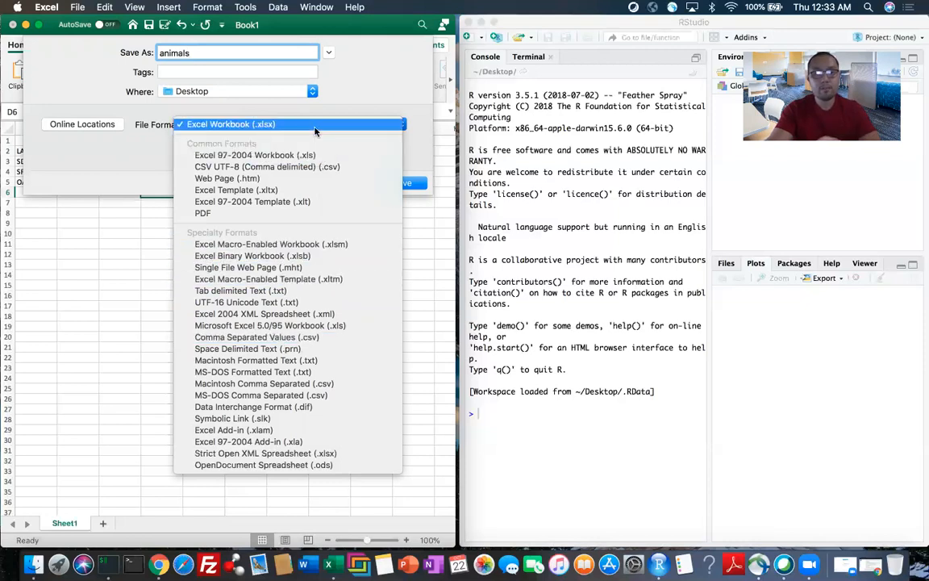
click(305, 342)
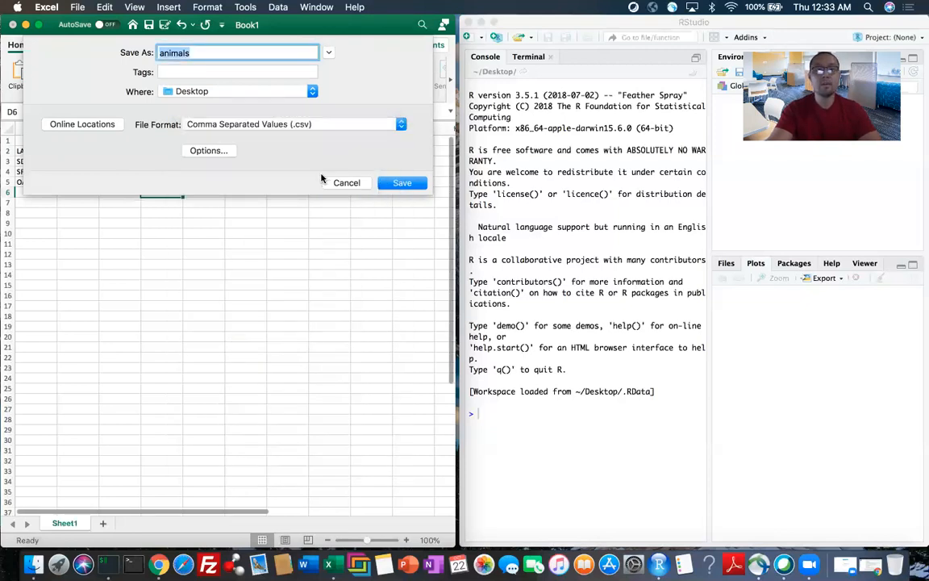
click(402, 183)
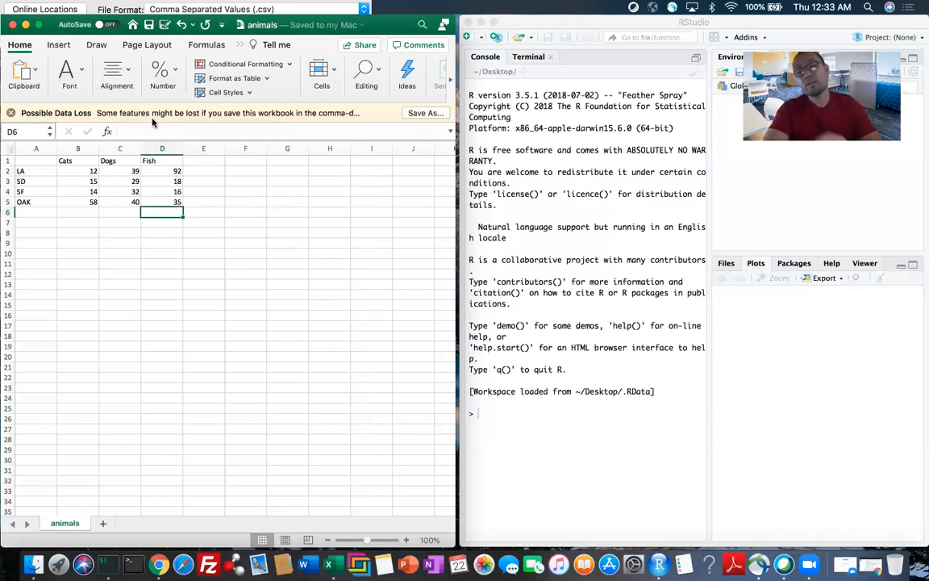
- Save another copy of animals on the Desktop in the Excel Workbook (.xlsx) format
click(78, 8)
click(97, 104)
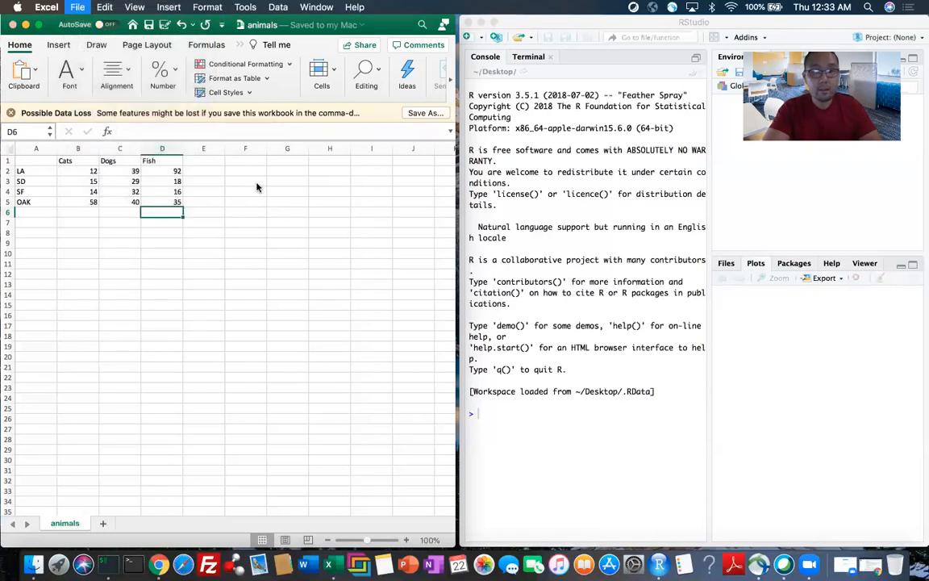
click(274, 124)
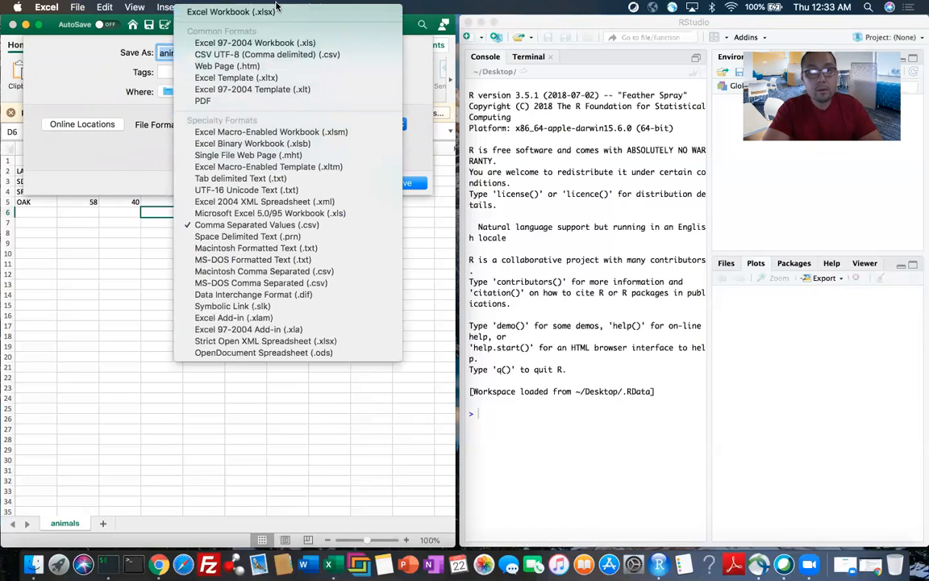
click(271, 11)
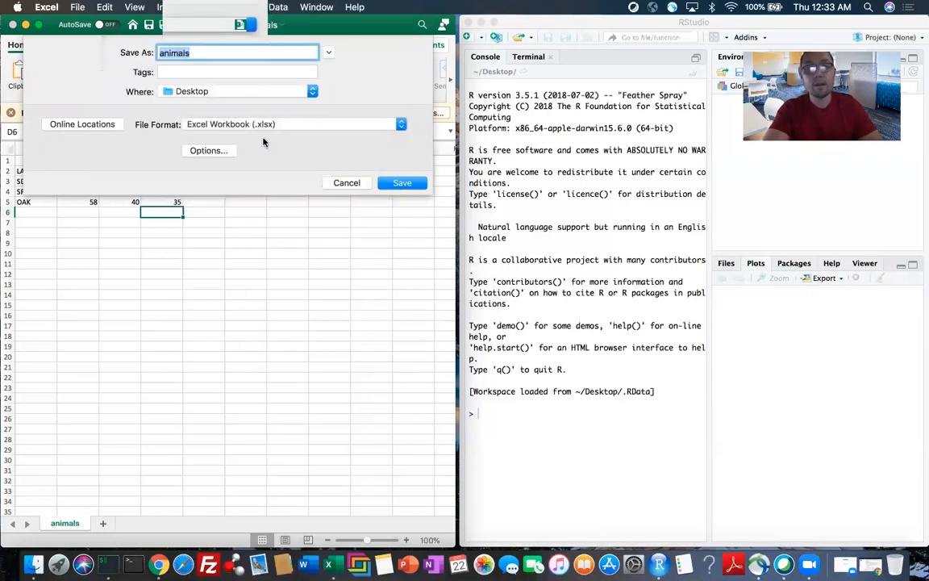
click(400, 183)
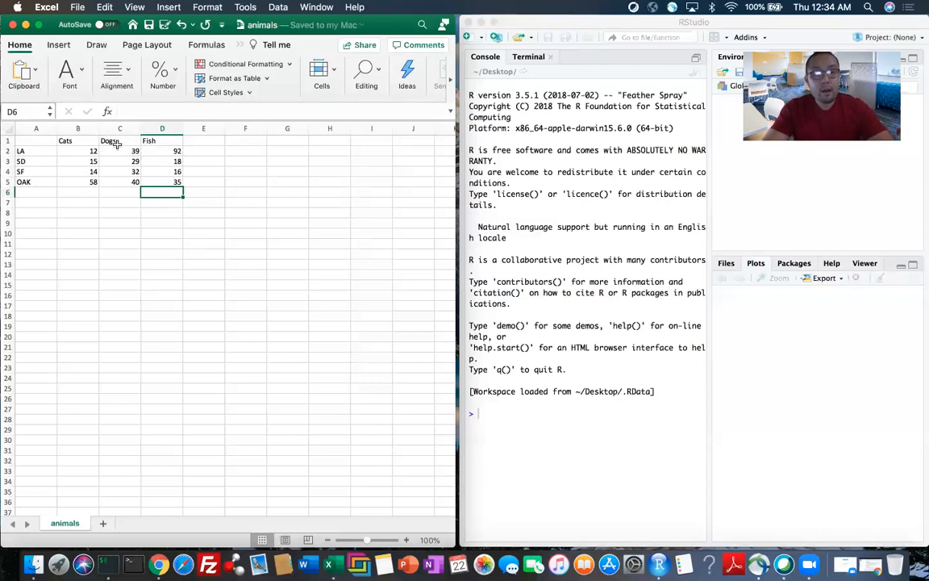
- Add the column header Total in cell E1, beside the Fish header
click(207, 141)
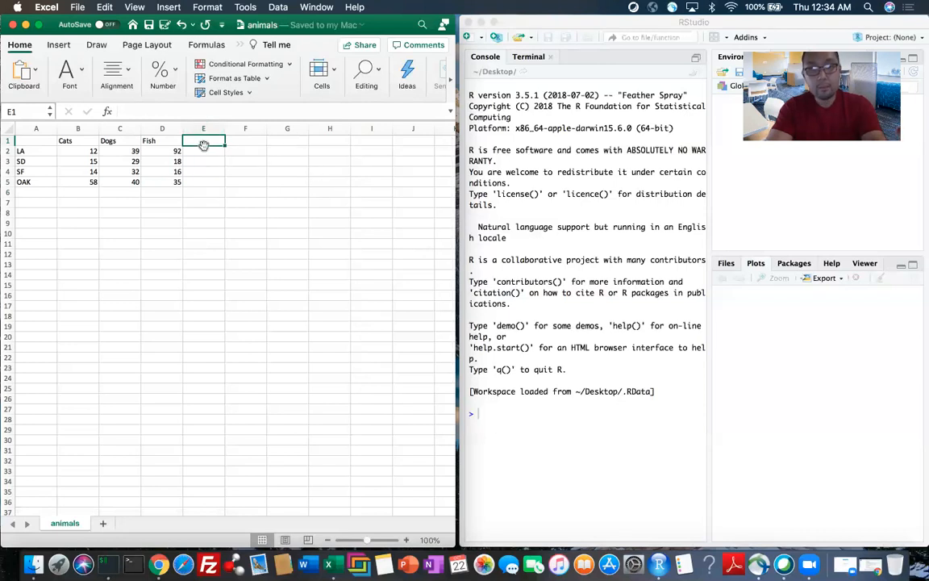
text(Total)
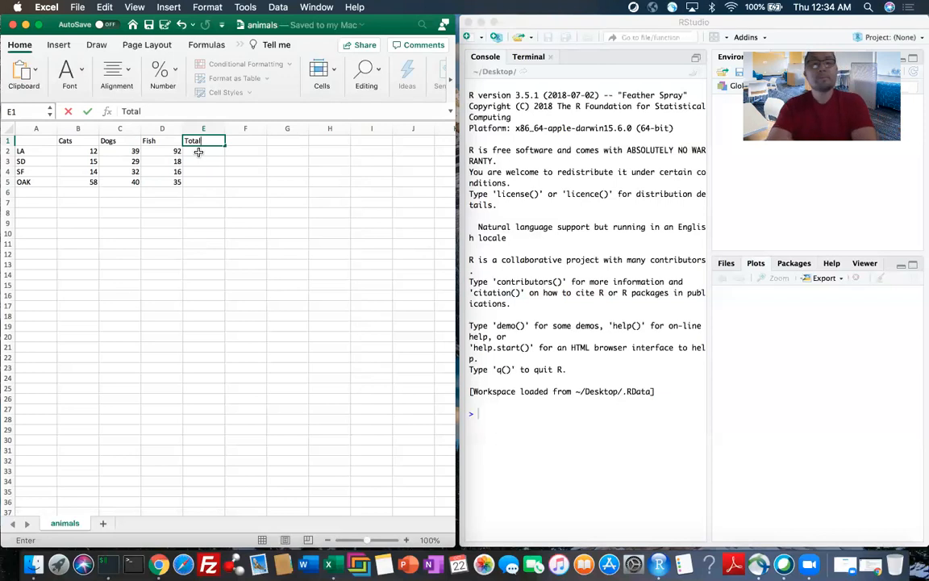
key(Return)
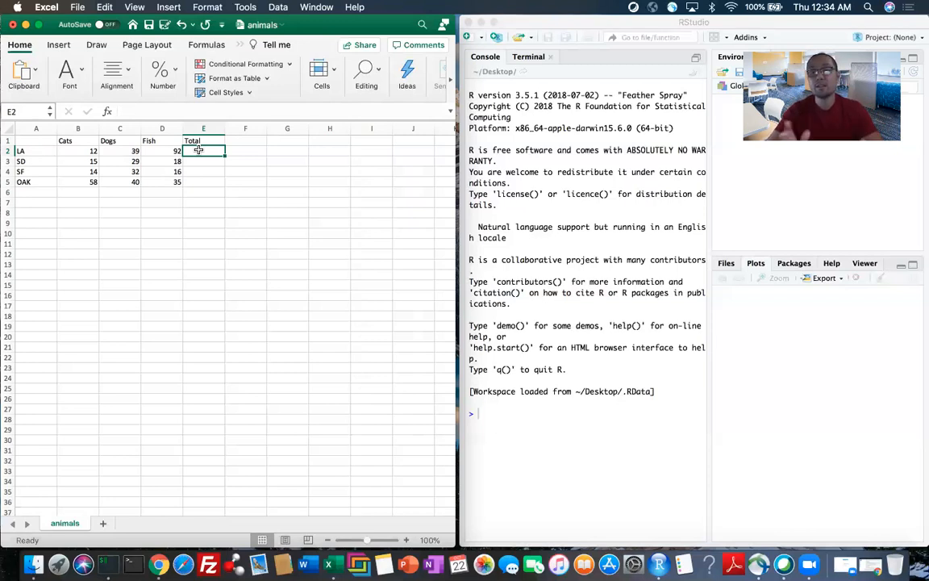
- Enter the formula =B2+C2+D2 in cell E2 to total LA's Cats, Dogs and Fish, and review the finished formula
text(=)
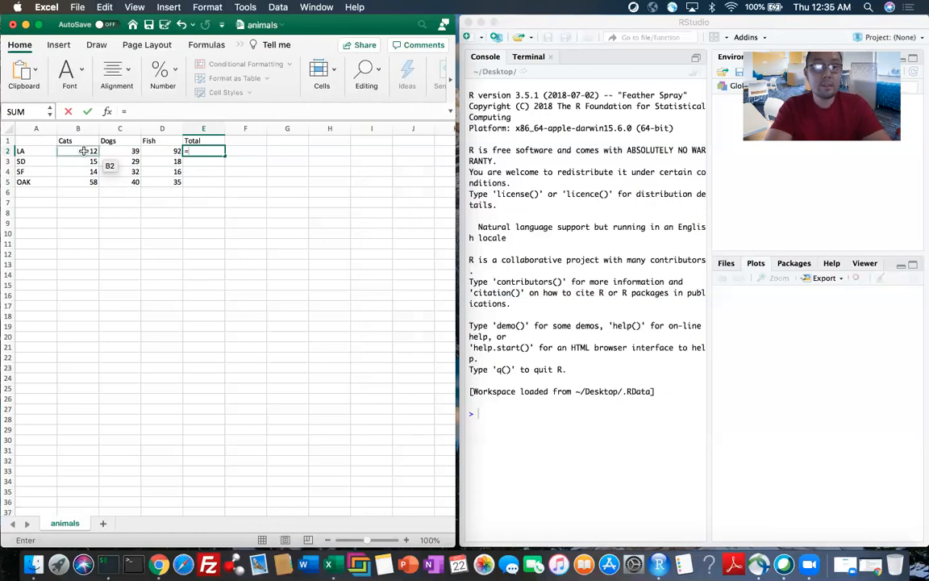
click(83, 151)
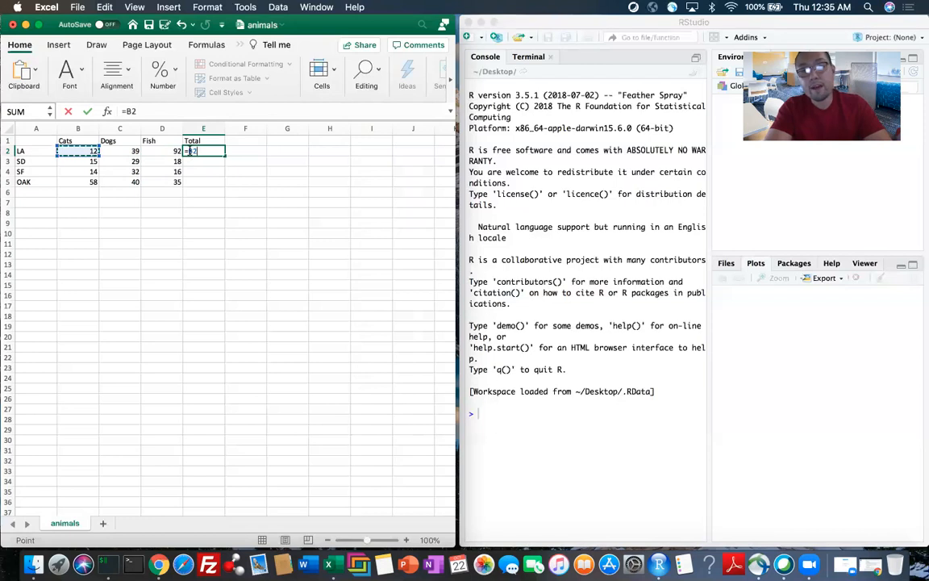
text(+)
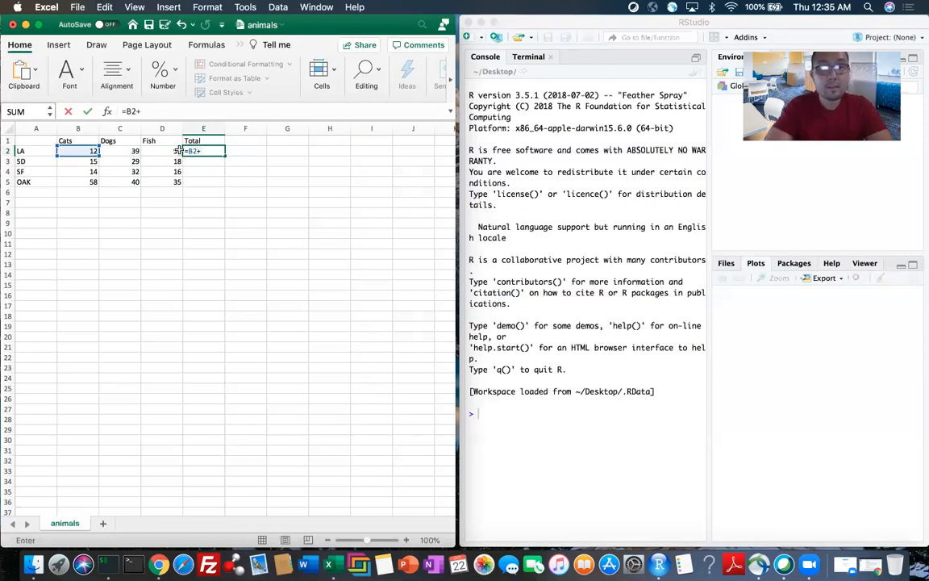
click(119, 151)
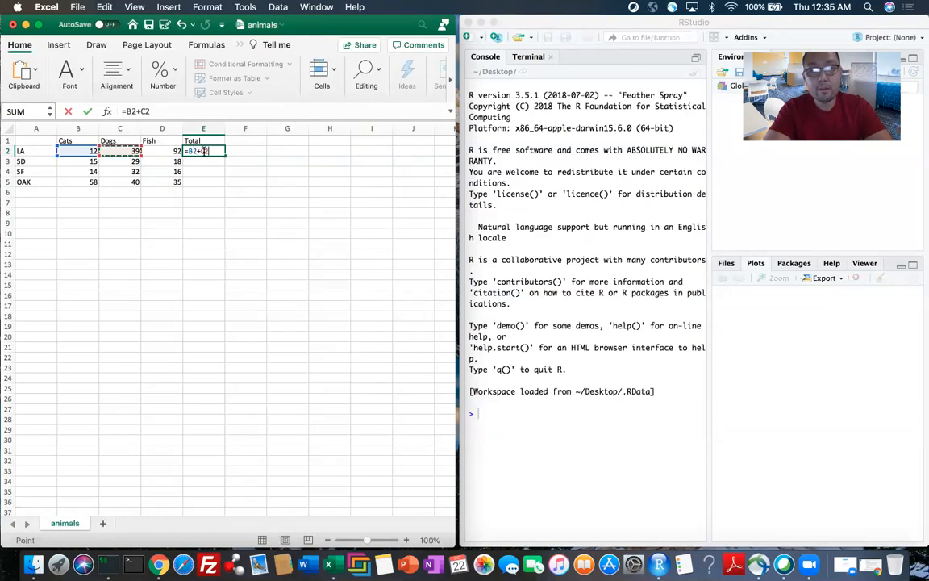
text(+)
click(163, 151)
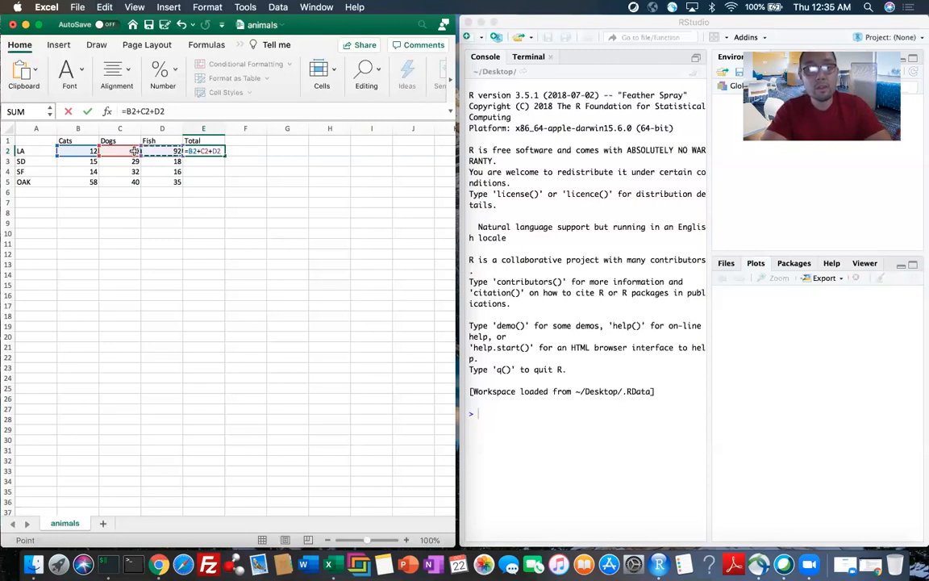
key(Return)
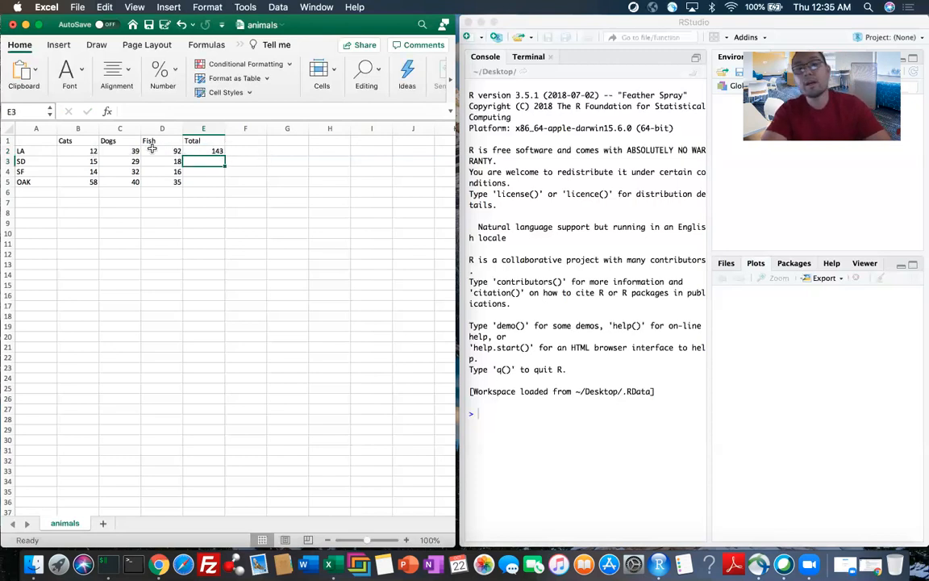
click(214, 151)
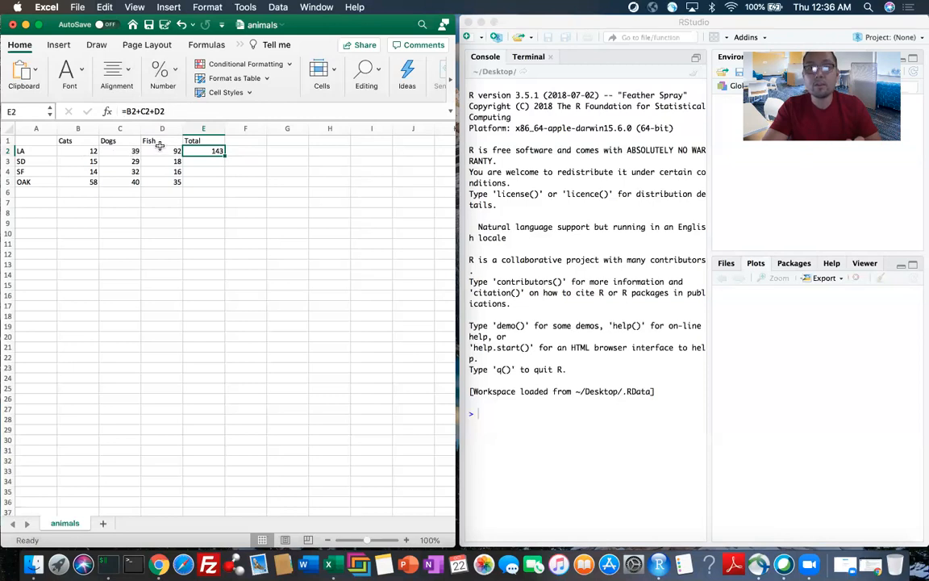
- Set LA's Cats count in cell B2 to 10
click(81, 152)
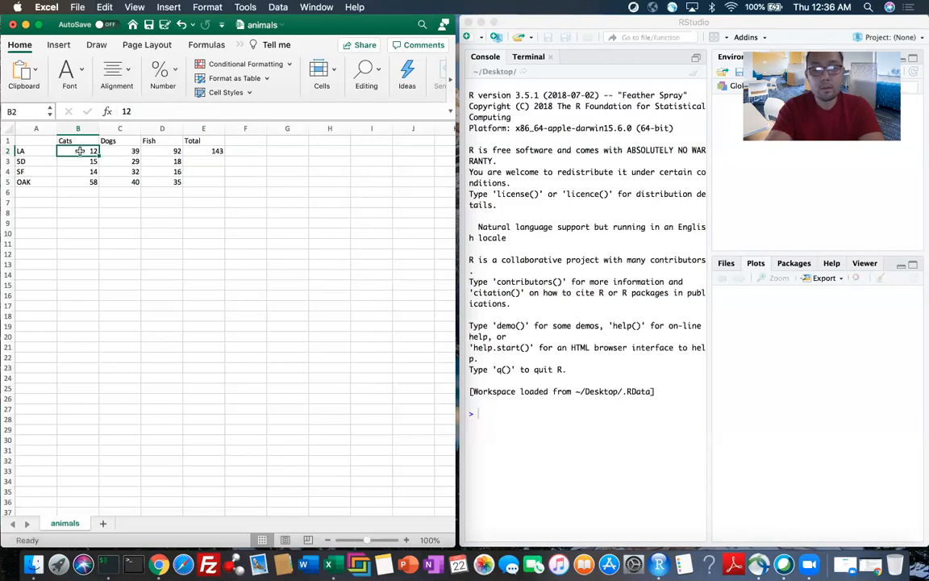
text(10)
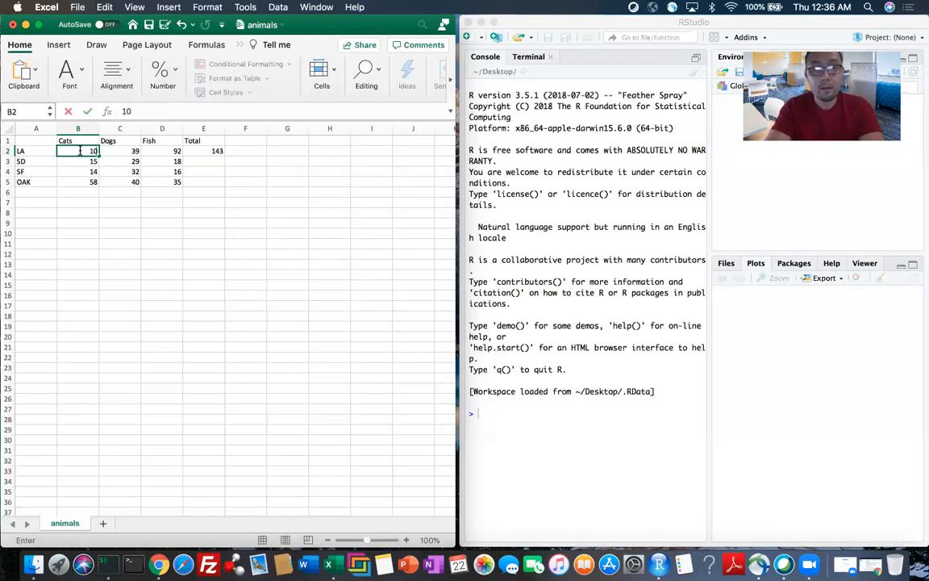
click(87, 111)
- Fill the total formula from E2 down through E5, and check the SD row's formula against its Cats, Dogs and Fish cells
click(217, 151)
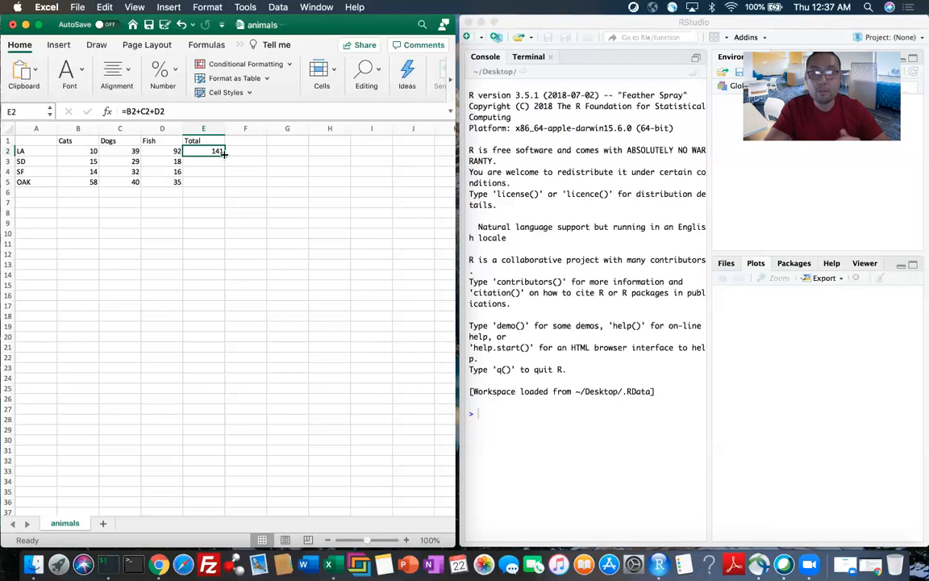
drag(223, 153, 223, 183)
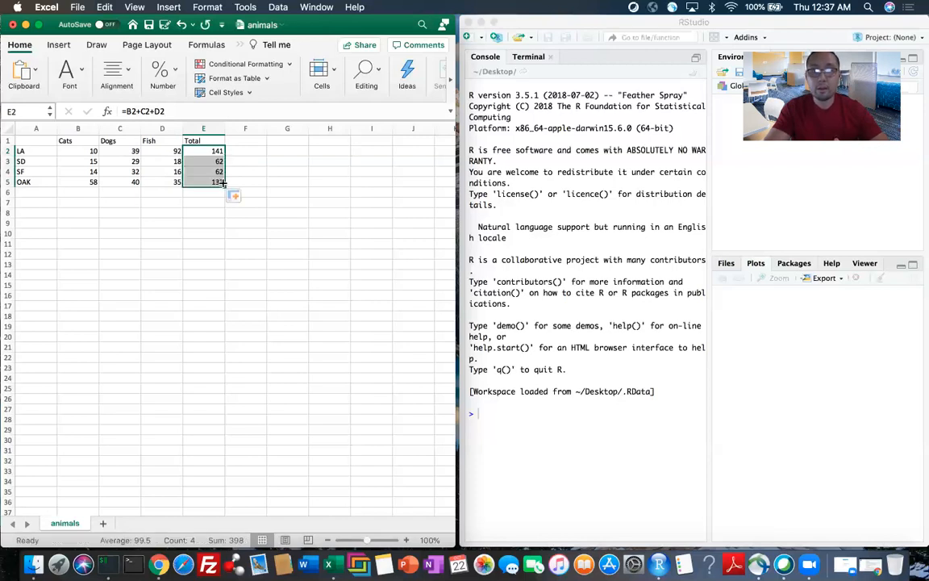
click(207, 160)
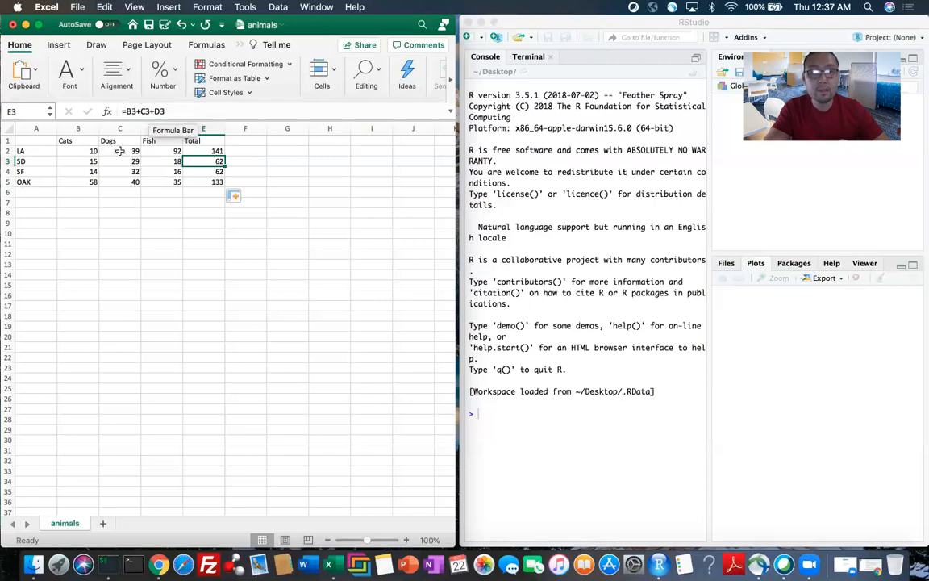
click(92, 161)
click(109, 162)
click(155, 161)
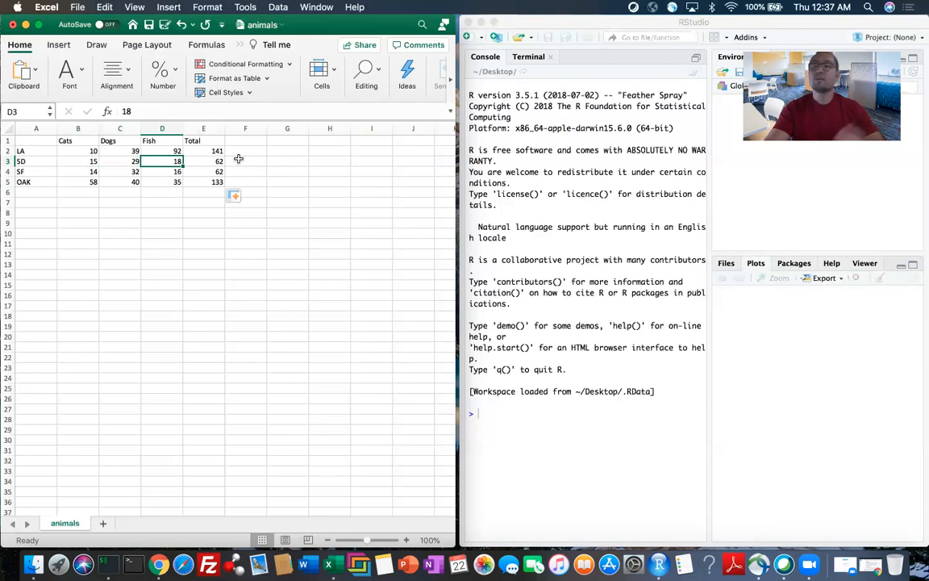